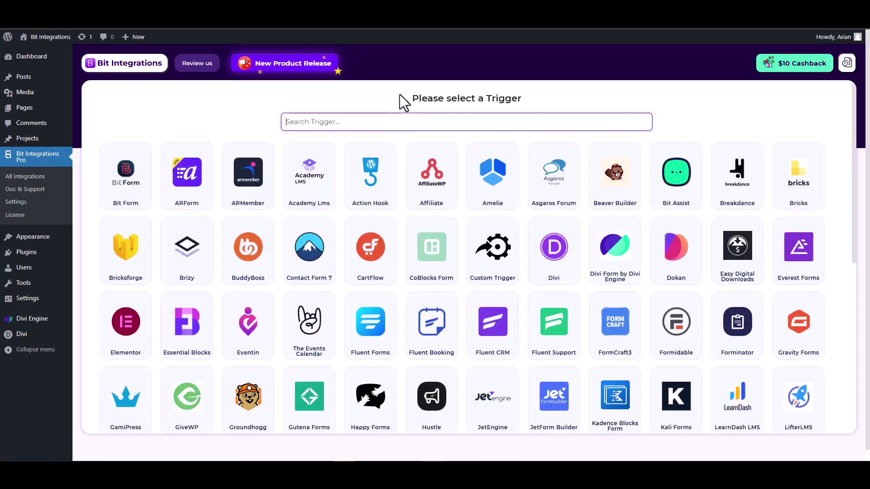
# Make Divi Form by Divi Engine the trigger and start fetching a sample submission.
pyautogui.write('divi')
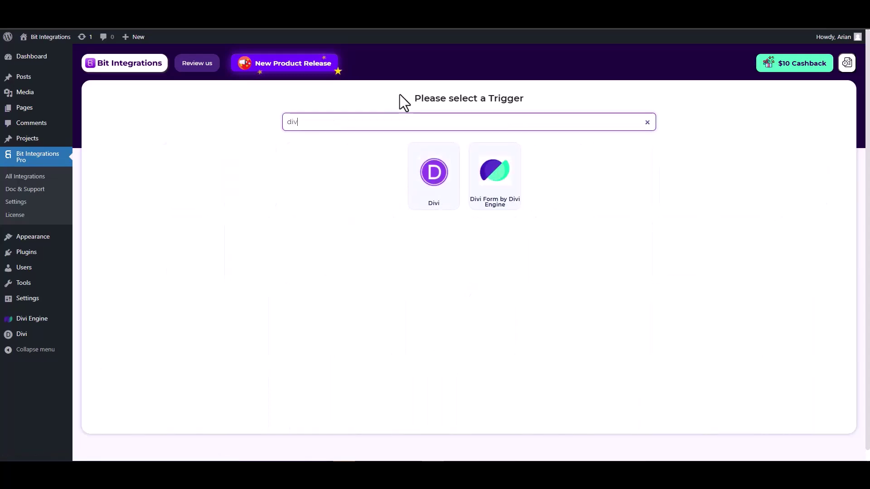
pyautogui.click(496, 189)
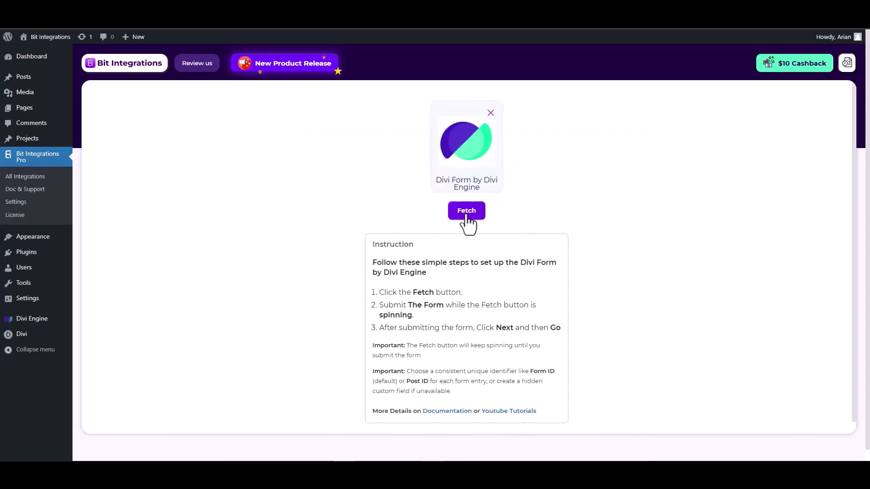
pyautogui.click(467, 213)
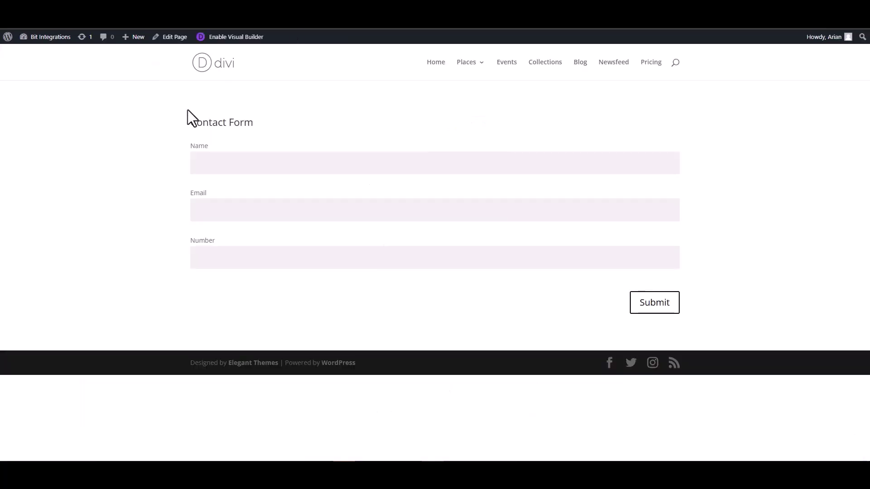
# Submit the Divi contact form with Name 'tes', a test email address and a test number.
pyautogui.click(246, 165)
pyautogui.write('test')
pyautogui.click(654, 214)
pyautogui.write('test@gmail.com')
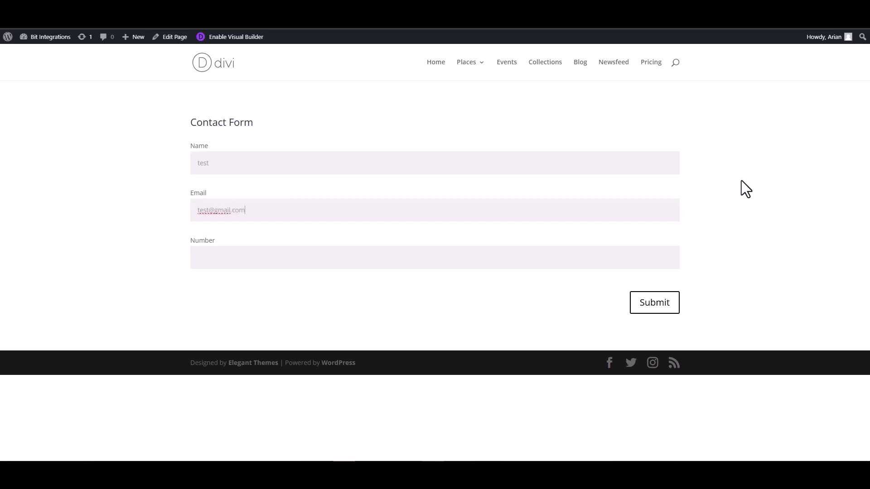
pyautogui.click(634, 255)
pyautogui.write('1234567')
pyautogui.click(654, 312)
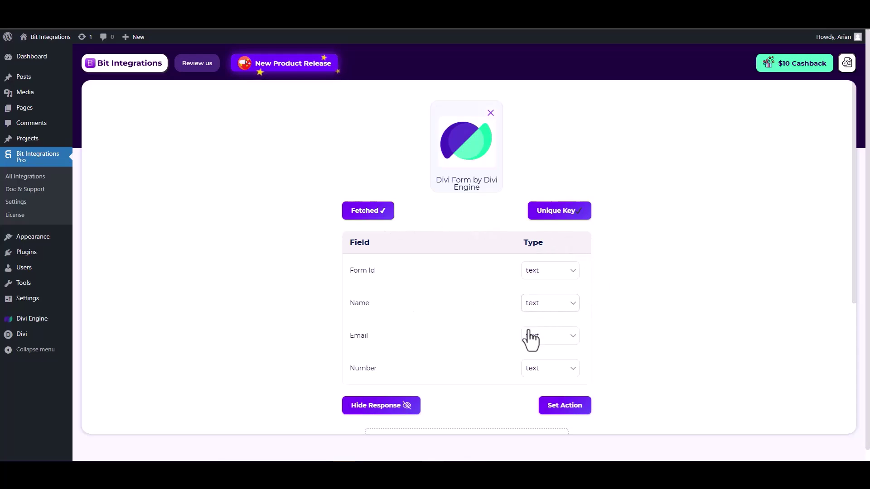
# Set the fetched Email field's type to email and the Number field's type to number.
pyautogui.scroll(-1, 530, 335)
pyautogui.click(546, 292)
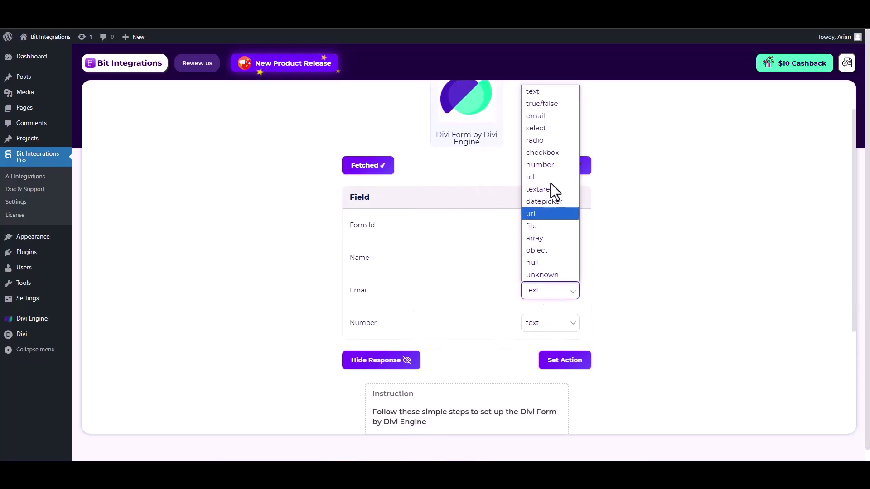
pyautogui.click(539, 117)
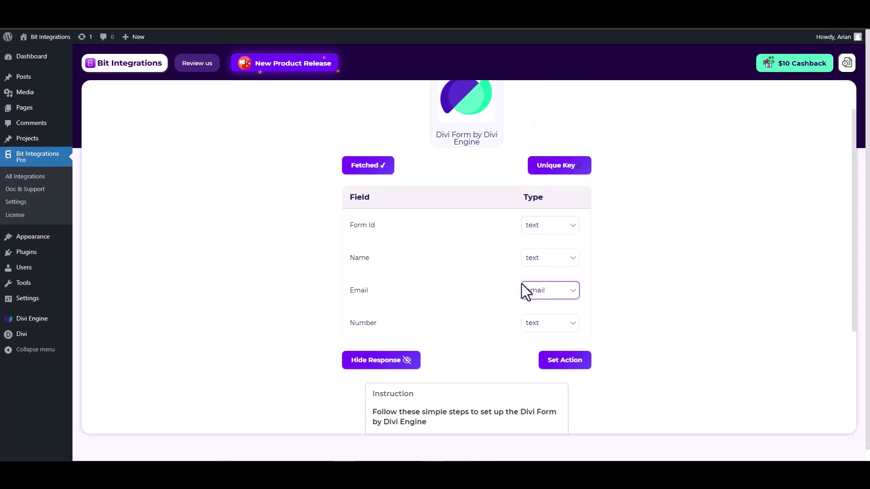
pyautogui.click(542, 326)
pyautogui.click(544, 198)
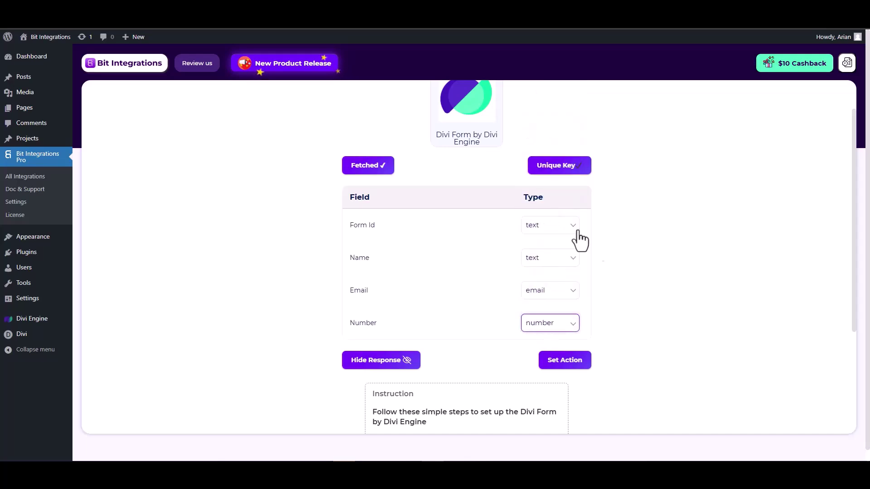
pyautogui.click(565, 361)
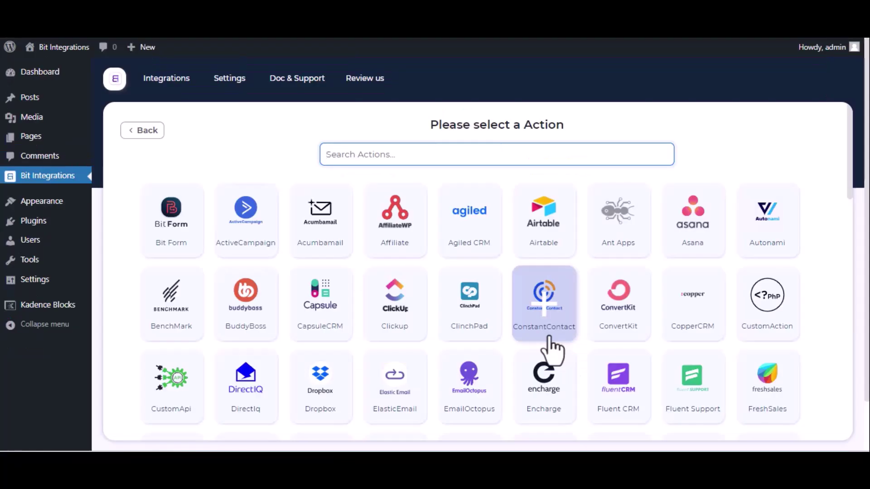
# Find and select OmniSend as the action, then open OmniSend's API token page.
pyautogui.write('on')
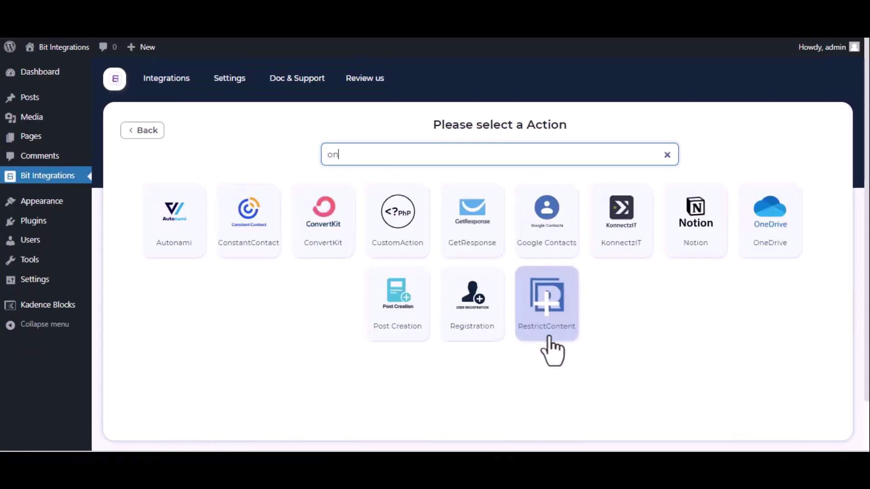
pyautogui.press('BackSpace')
pyautogui.write('mn')
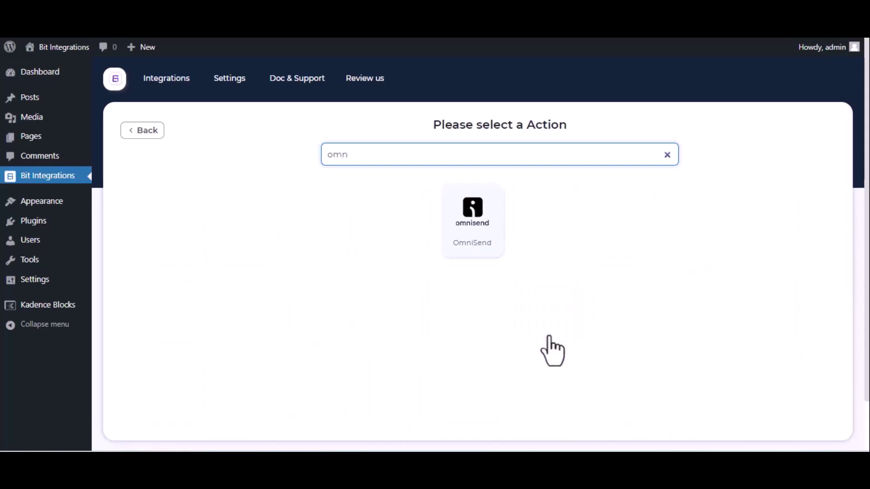
pyautogui.click(480, 256)
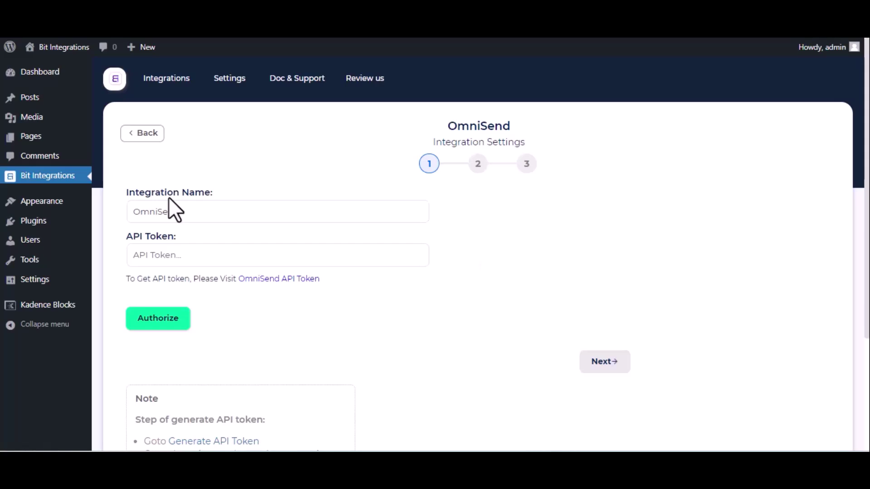
pyautogui.click(279, 285)
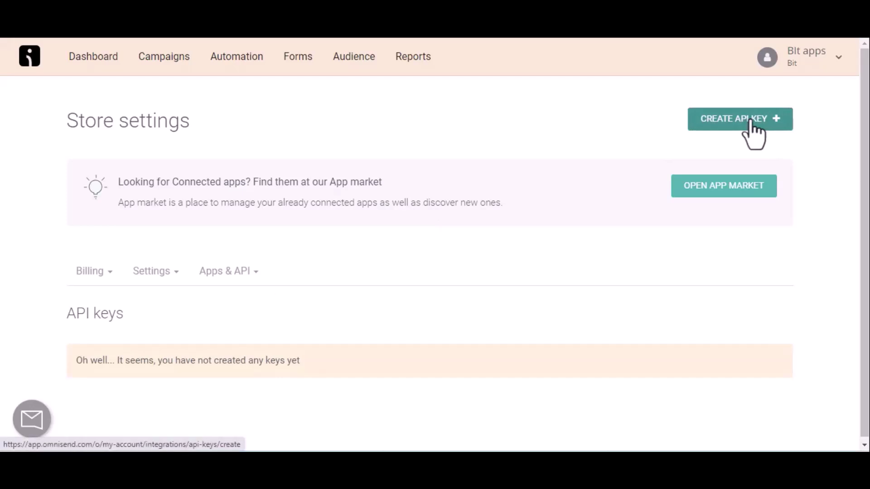
# Create an Omnisend API key named 'For Bit Integrations' with custom permissions and copy it.
pyautogui.click(750, 120)
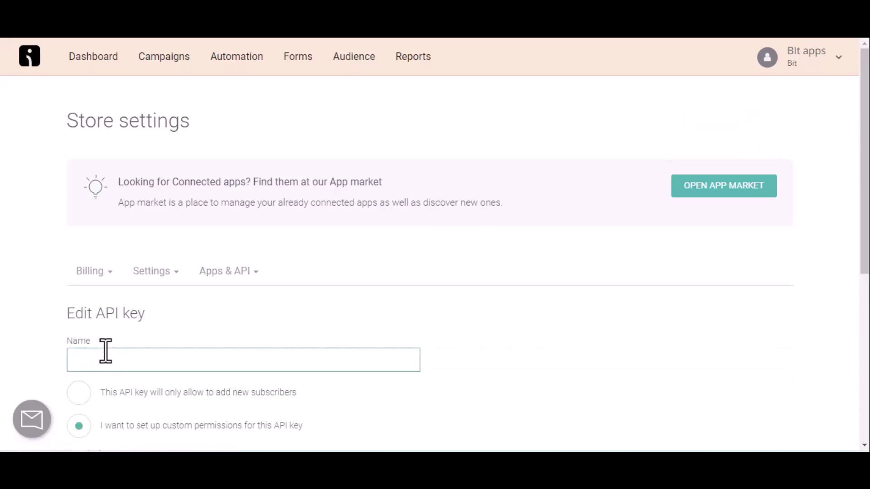
pyautogui.write('For Bit Integrations')
pyautogui.scroll(-7, 105, 351)
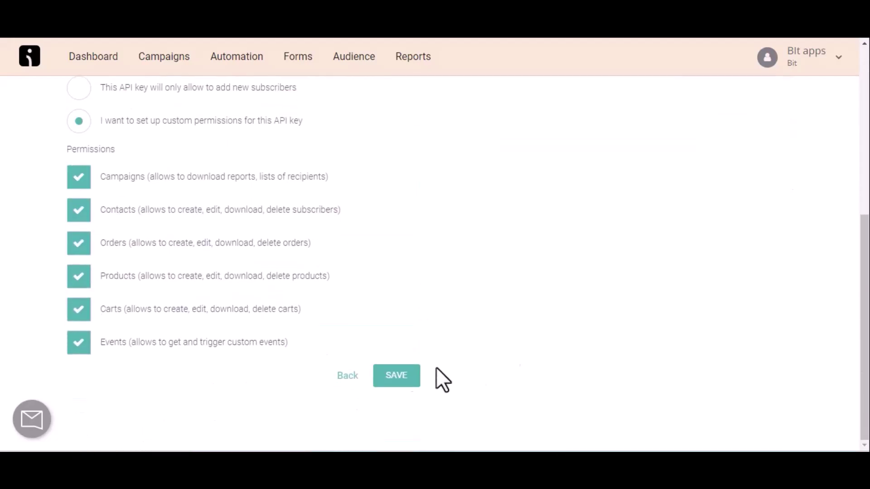
pyautogui.click(387, 380)
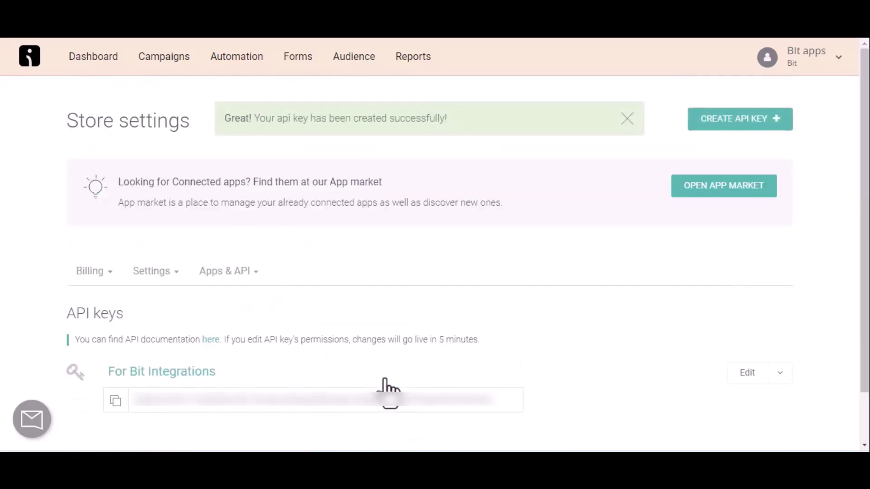
pyautogui.click(116, 401)
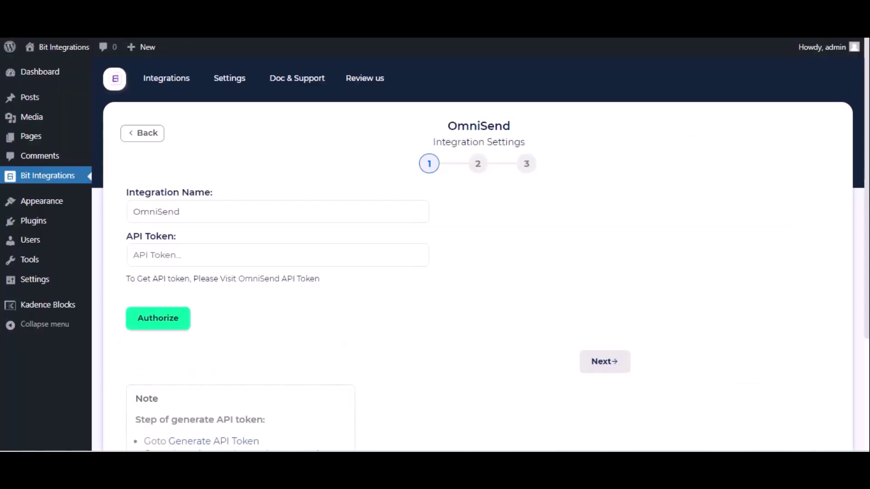
# Paste the copied key as the OmniSend API token, authorize it, and continue to step 2.
pyautogui.click(186, 259)
pyautogui.hotkey('ctrl', 'v')
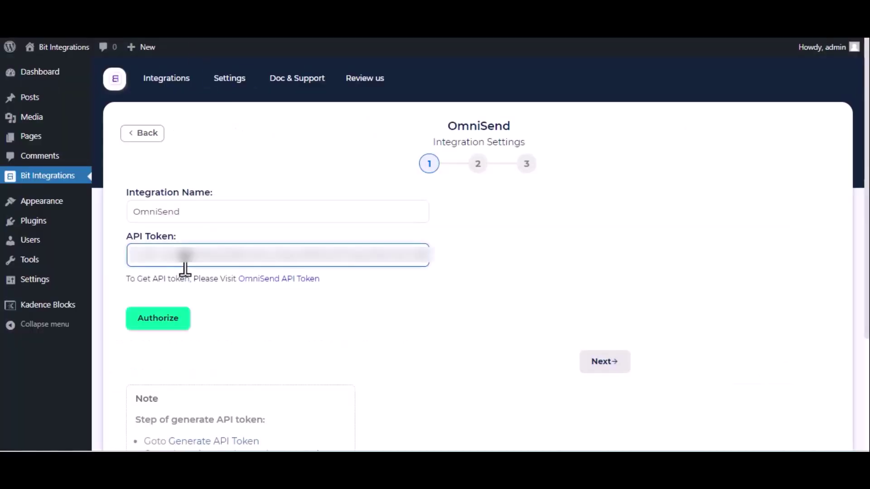
pyautogui.click(170, 317)
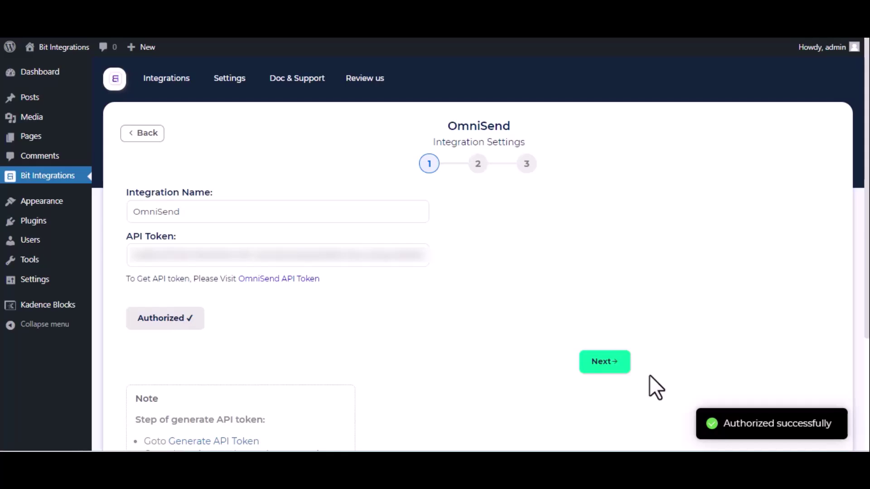
pyautogui.click(605, 366)
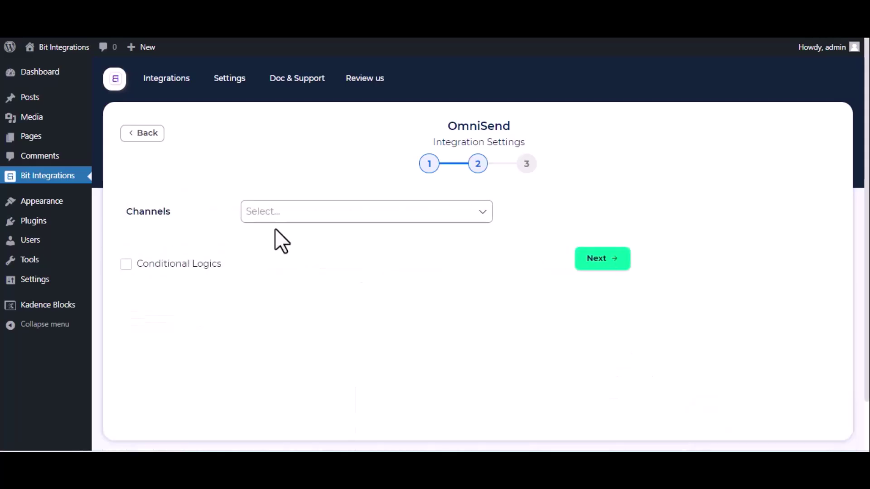
# Choose the Email channel with Email Status set to Subscribed.
pyautogui.click(312, 211)
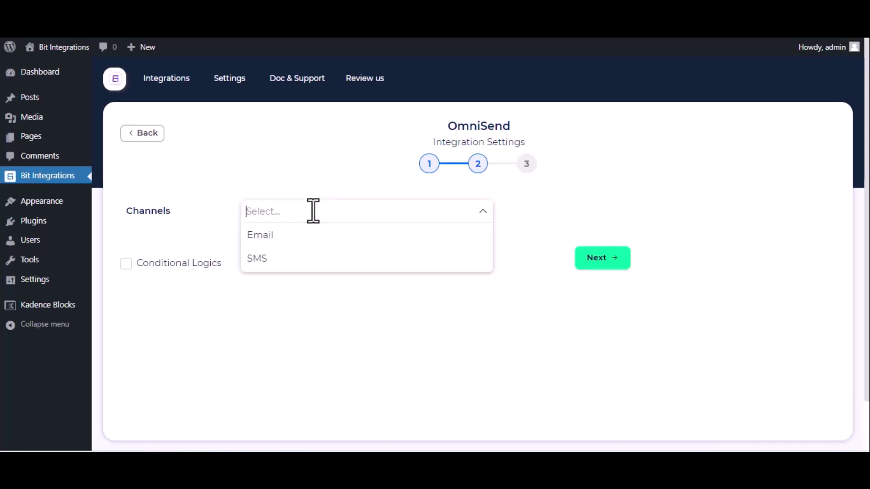
pyautogui.click(300, 235)
pyautogui.click(234, 240)
pyautogui.click(291, 244)
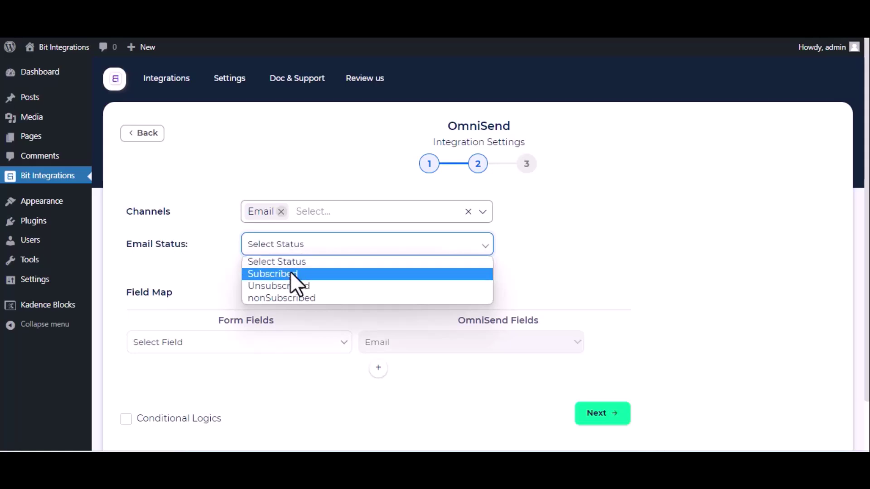
pyautogui.click(292, 273)
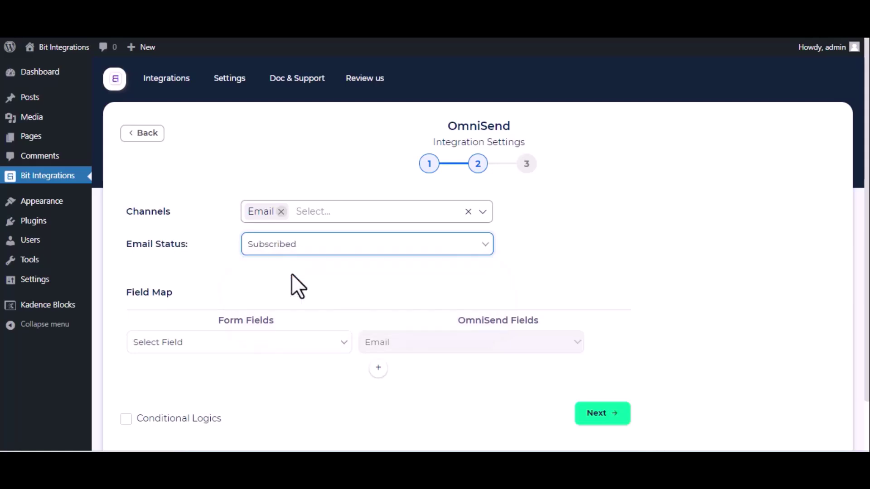
# Map the form's Email to OmniSend Email and Name to First Name.
pyautogui.click(247, 343)
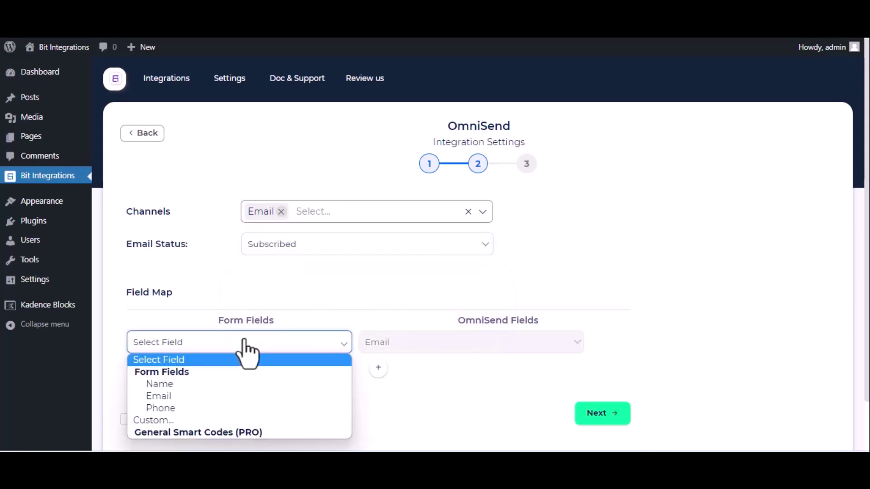
pyautogui.click(216, 395)
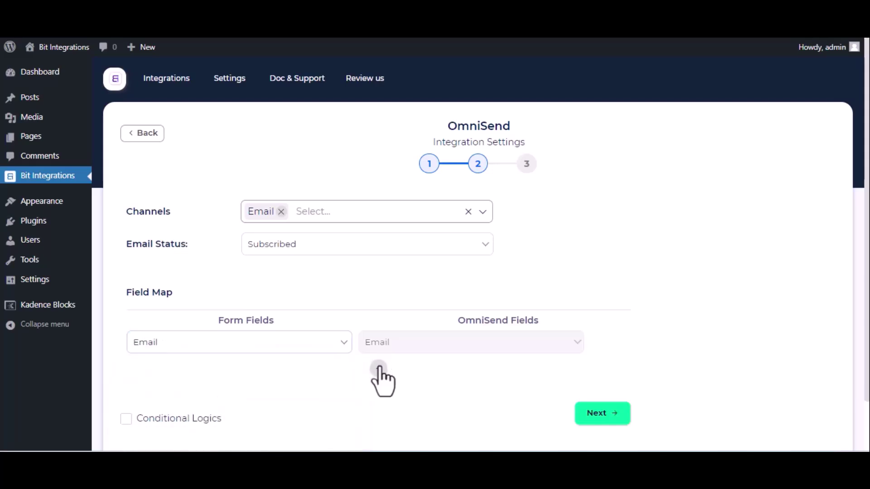
pyautogui.click(380, 368)
pyautogui.click(328, 372)
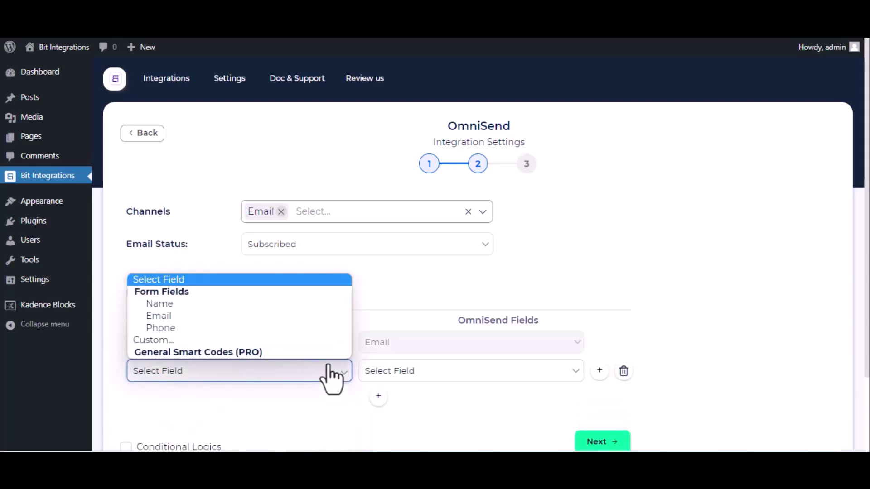
pyautogui.click(235, 306)
pyautogui.click(393, 369)
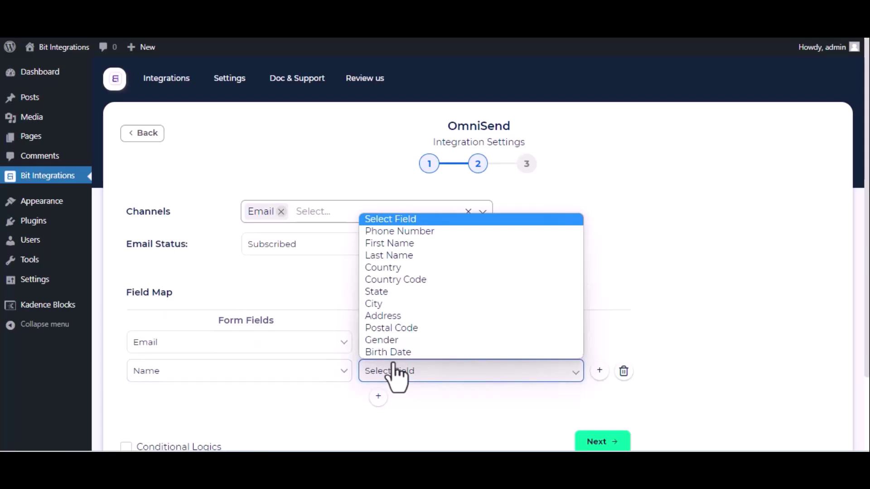
pyautogui.click(398, 248)
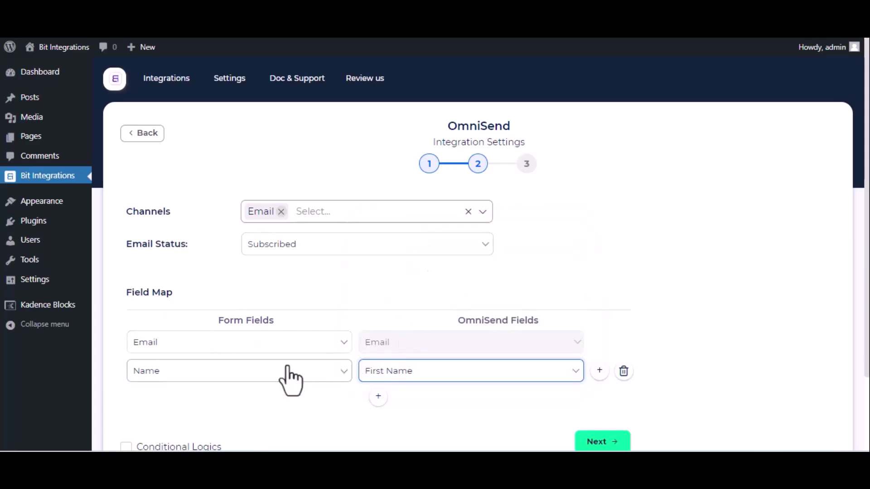
# Finish and save the OmniSend integration.
pyautogui.scroll(-2, 290, 378)
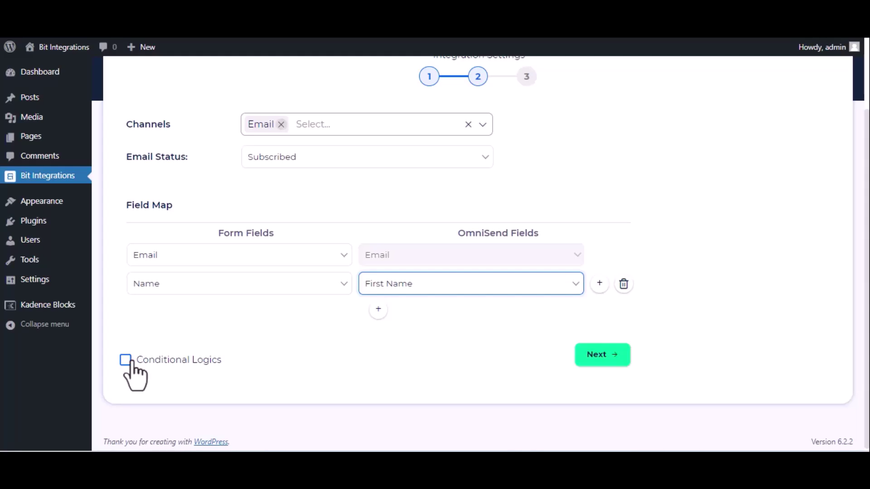
pyautogui.click(610, 361)
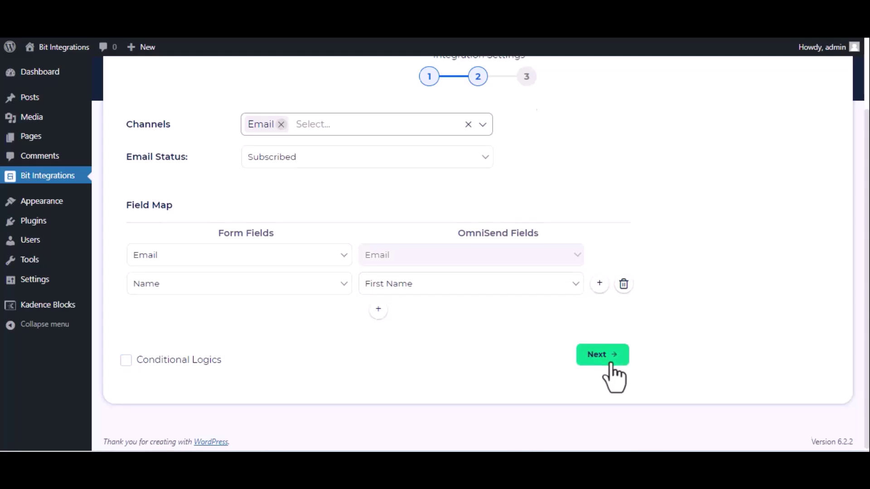
pyautogui.click(495, 202)
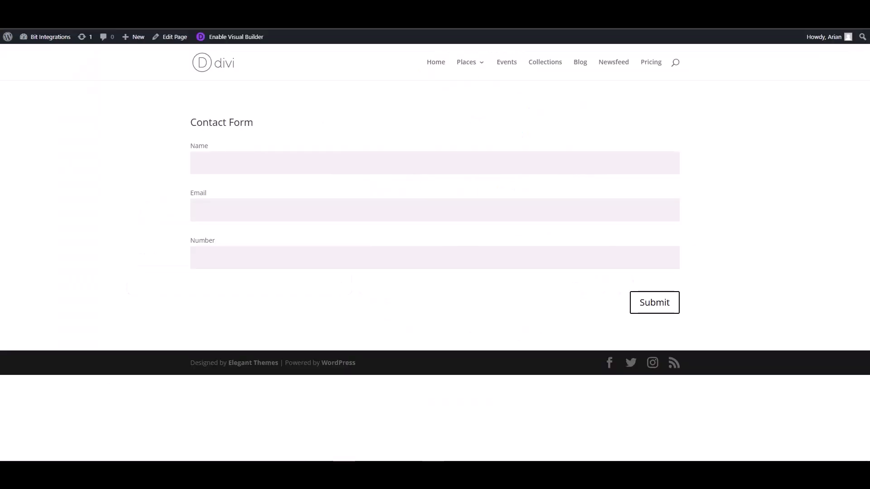
pyautogui.click(272, 163)
# Submit the contact form with Name 'Bit Integrations', a test email and a phone number.
pyautogui.write('Bit Integrations')
pyautogui.click(644, 207)
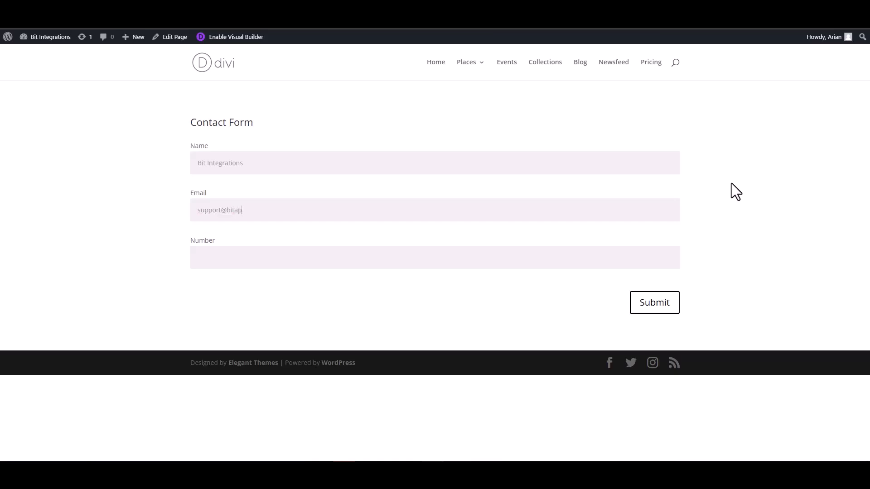
pyautogui.click(624, 258)
pyautogui.write('444555666')
pyautogui.click(654, 302)
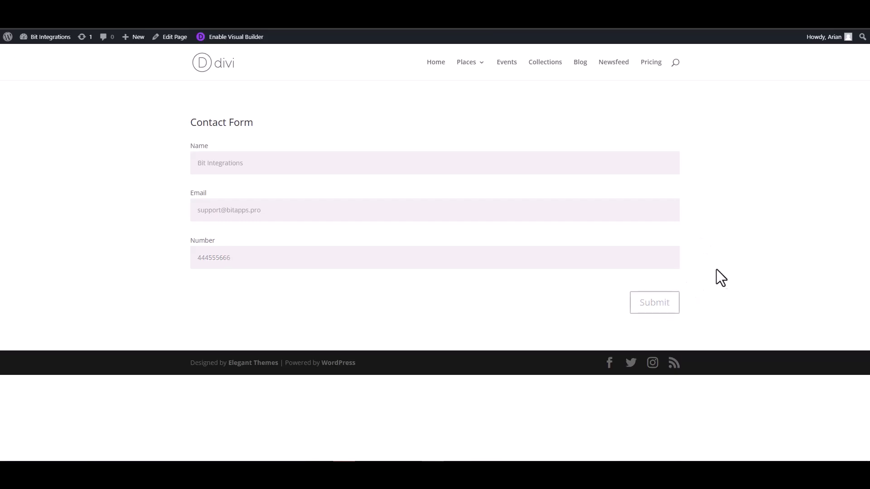